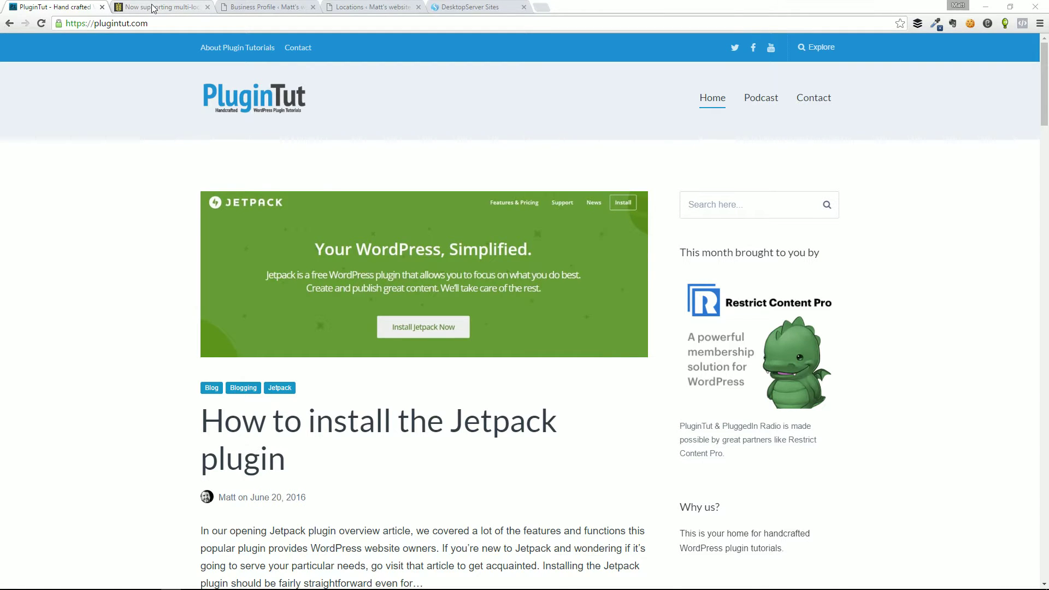
- Skim the 'Now supporting multi-location' article, then go back to the Business Profile settings tab
left_click(153, 8)
scroll(303, 205, "up", 1)
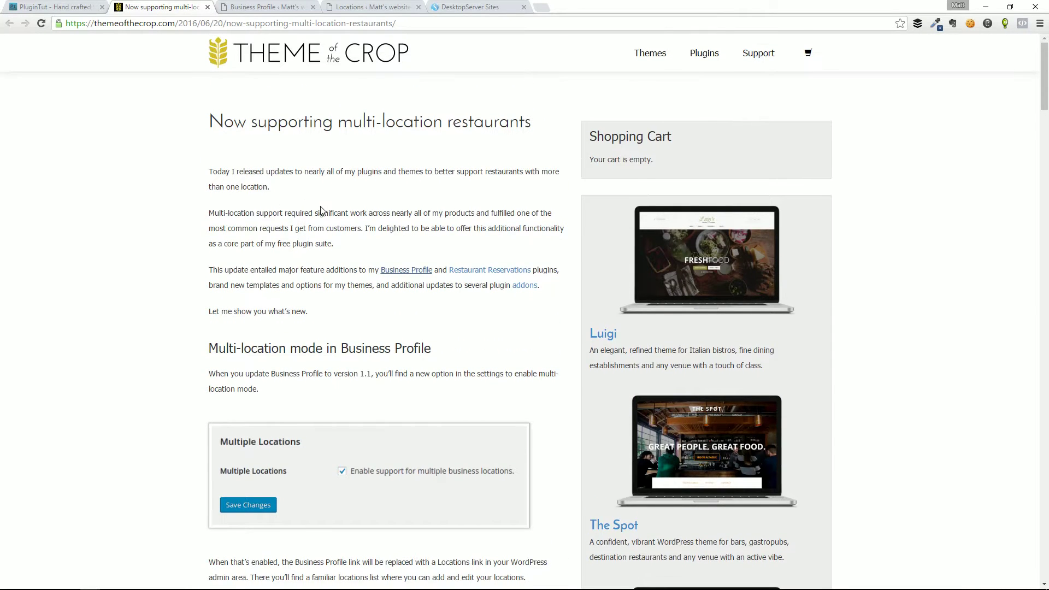
scroll(311, 253, "down", 2)
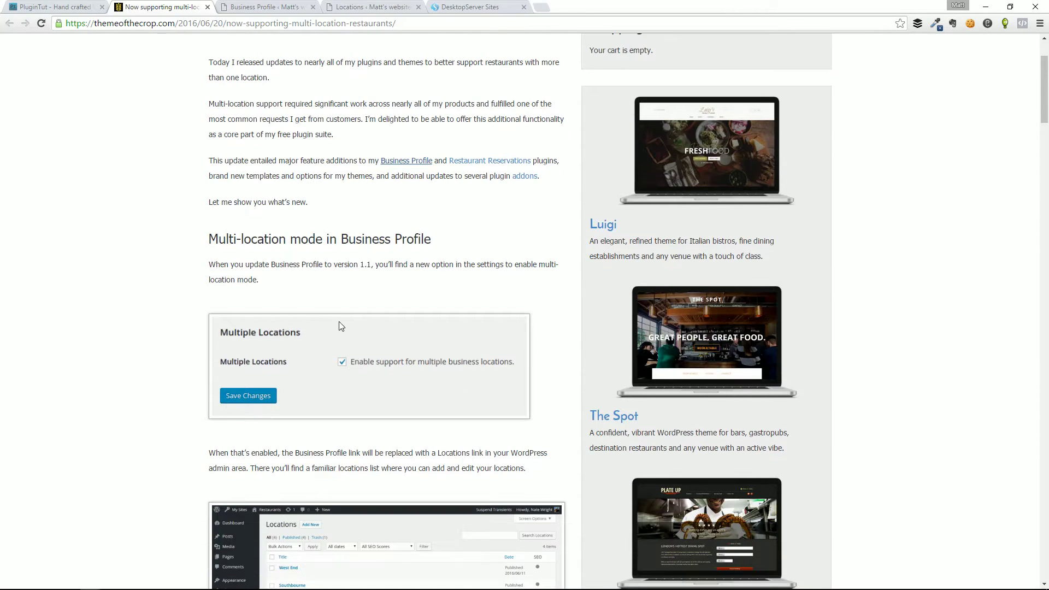
scroll(359, 335, "up", 1)
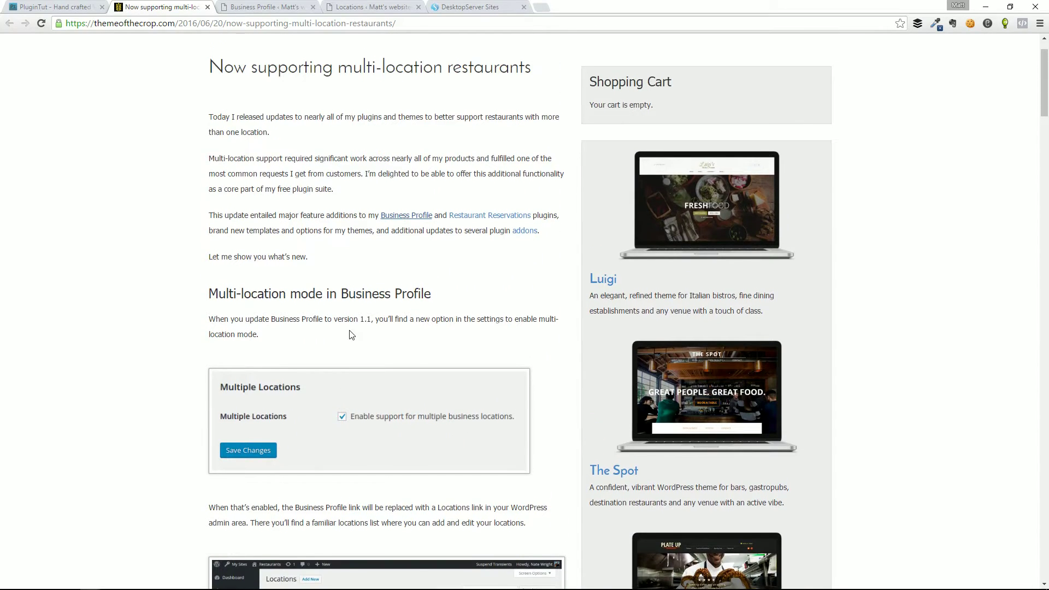
scroll(352, 333, "up", 1)
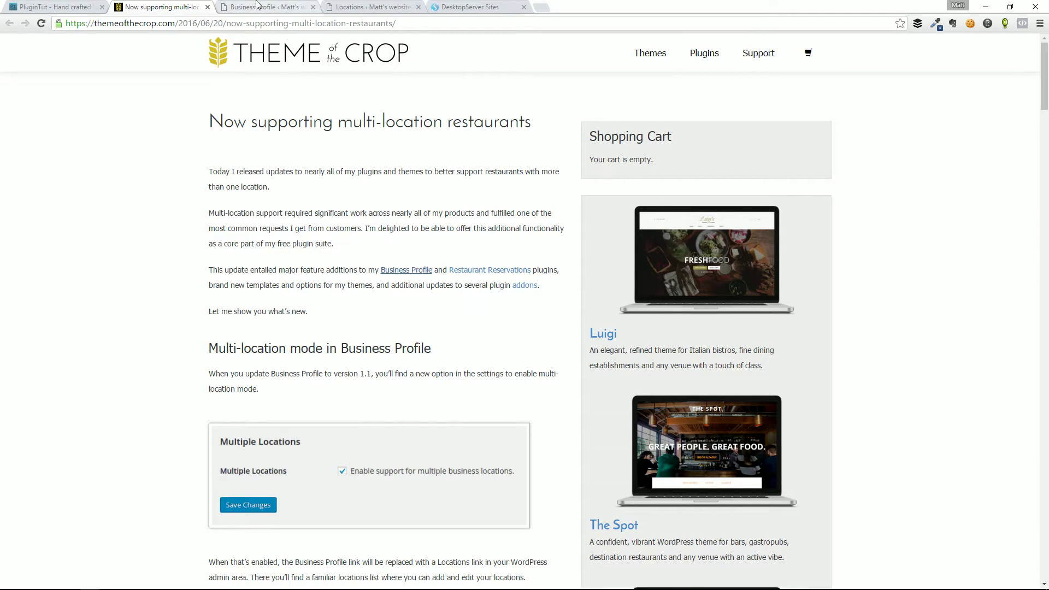
left_click(257, 6)
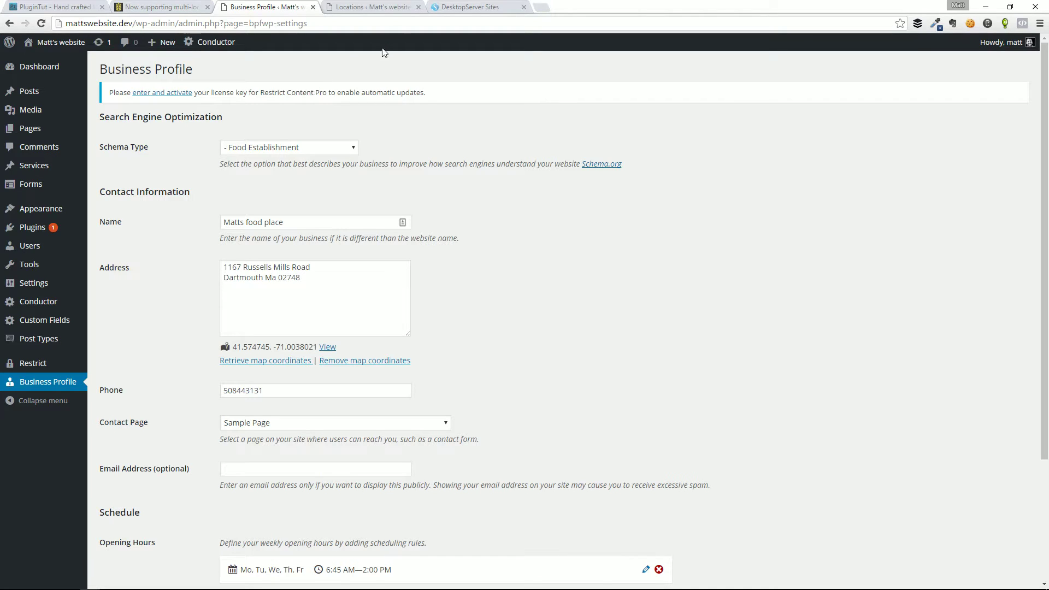
- Close the Locations and DesktopServer Sites tabs and confirm Food Establishment as the schema type
left_click(419, 7)
left_click(419, 7)
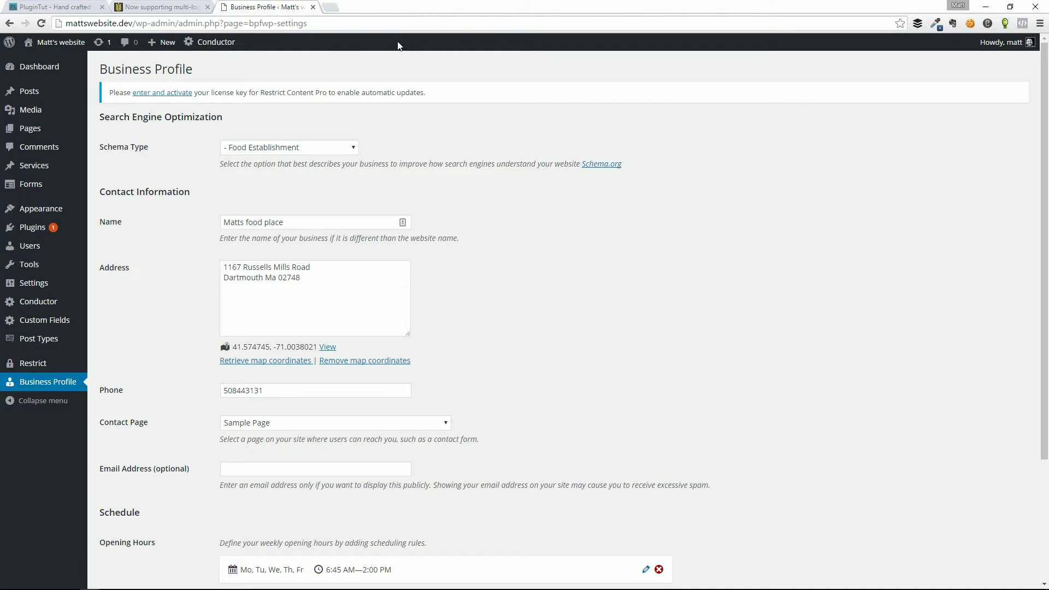
left_click(292, 147)
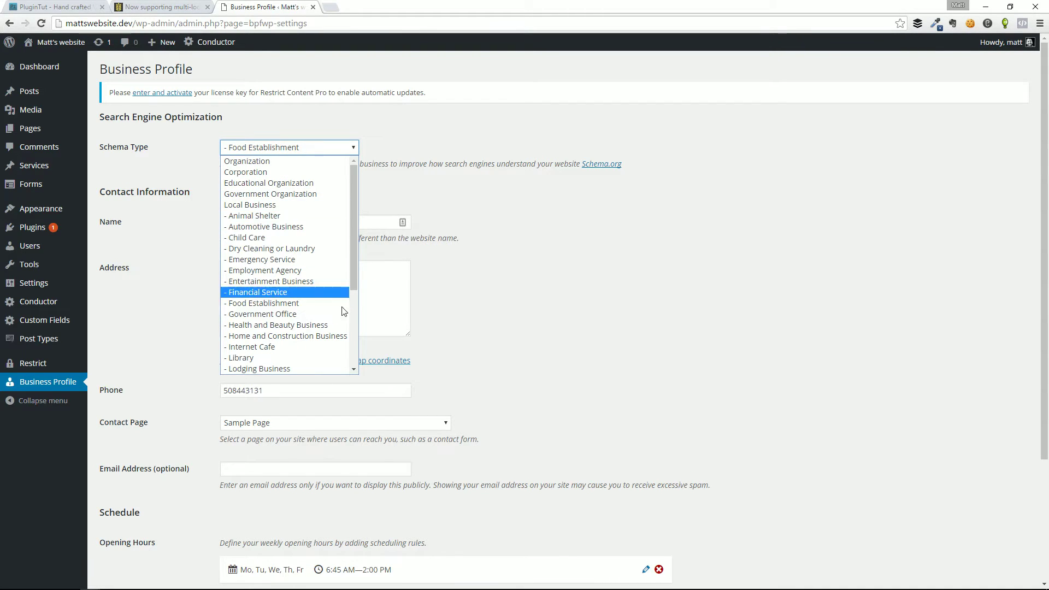
left_click(328, 303)
- Review the schema list again, leave Food Establishment selected, and select the business name field
left_click(324, 149)
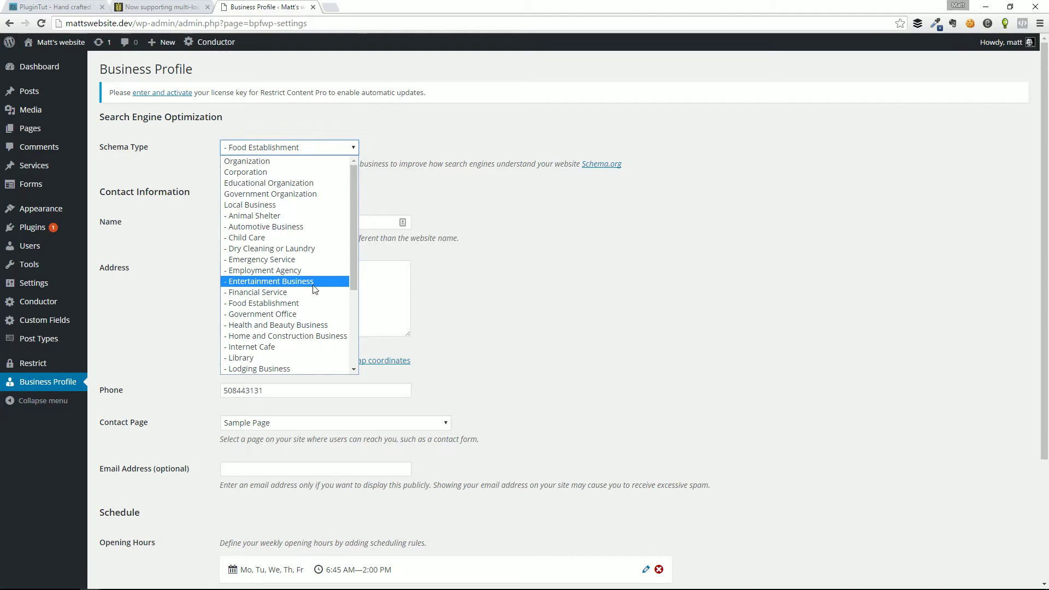
left_click(469, 261)
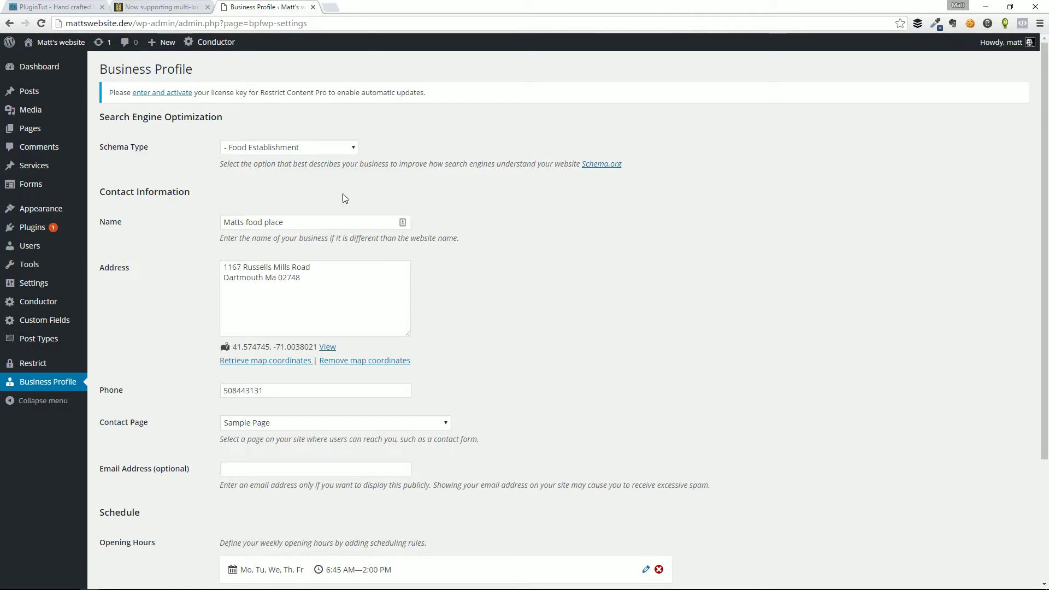
left_click(302, 222)
- Review the business address and recheck the schema type, keeping Food Establishment
left_click(327, 290)
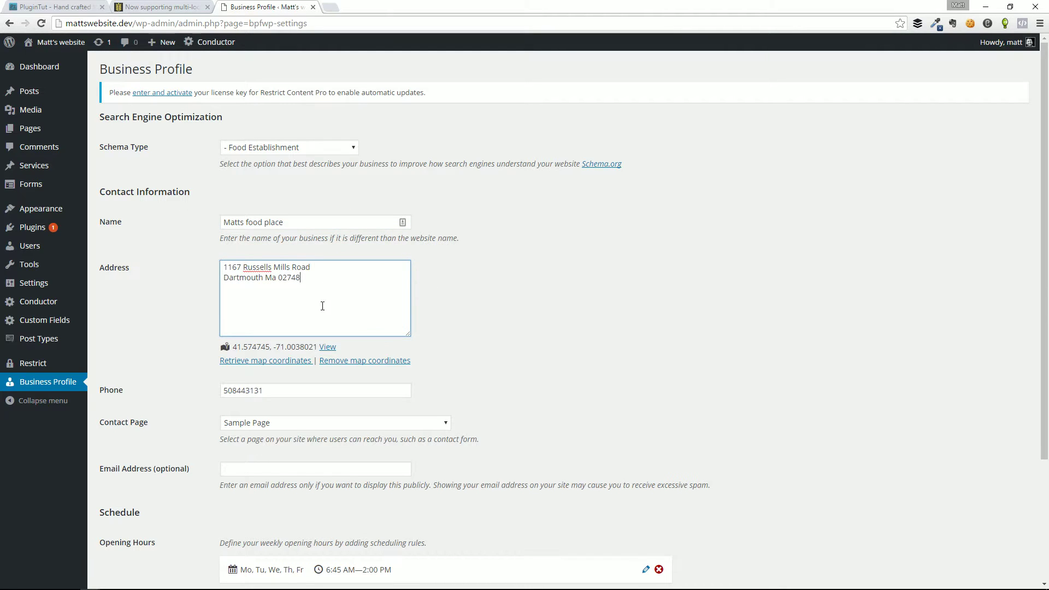
scroll(311, 283, "down", 2)
scroll(310, 284, "up", 2)
scroll(350, 204, "down", 1)
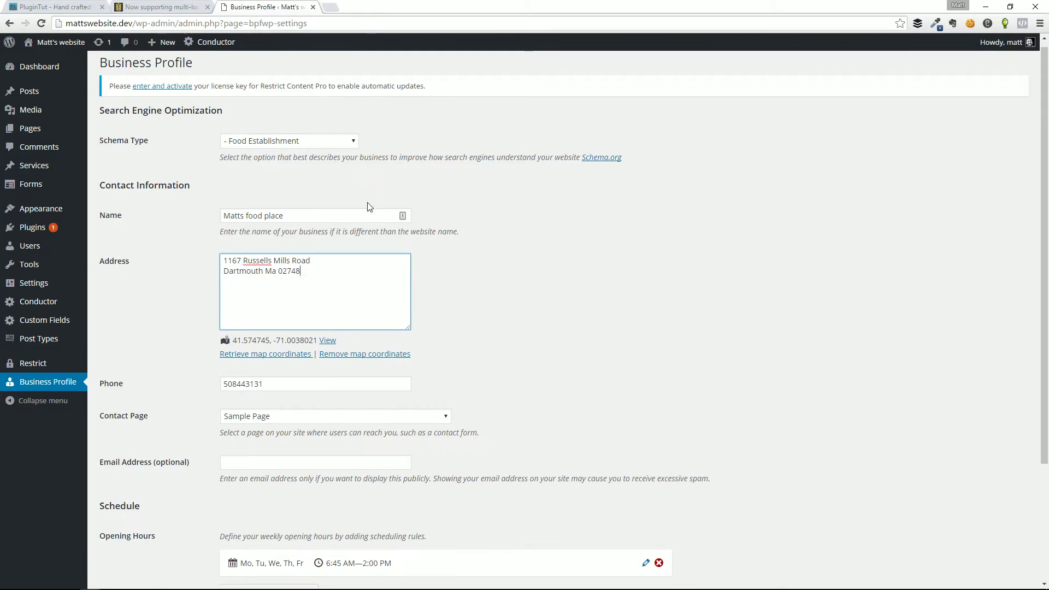
scroll(230, 175, "up", 1)
left_click(252, 150)
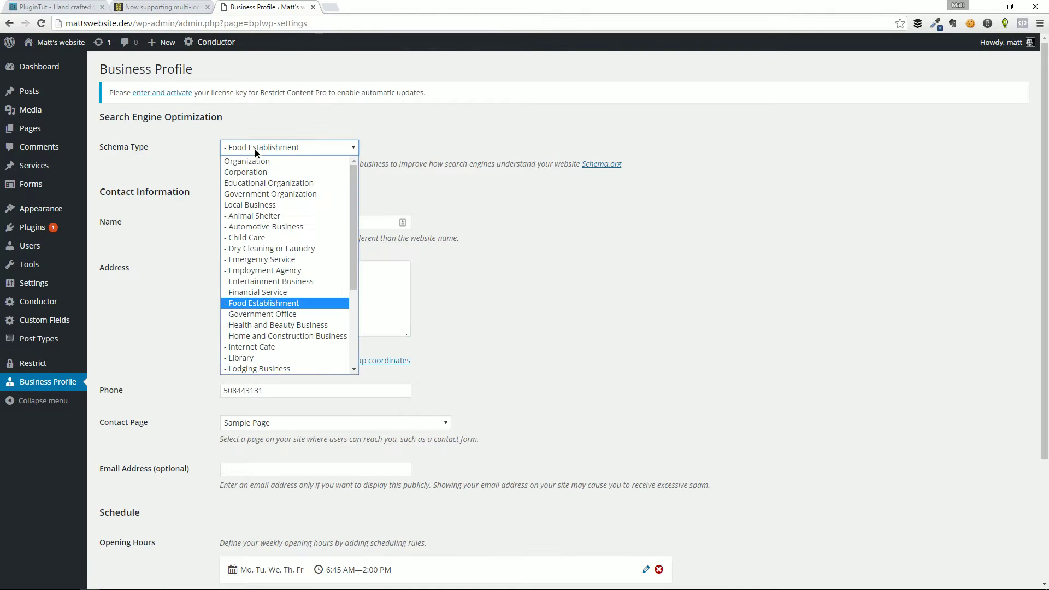
left_click(471, 277)
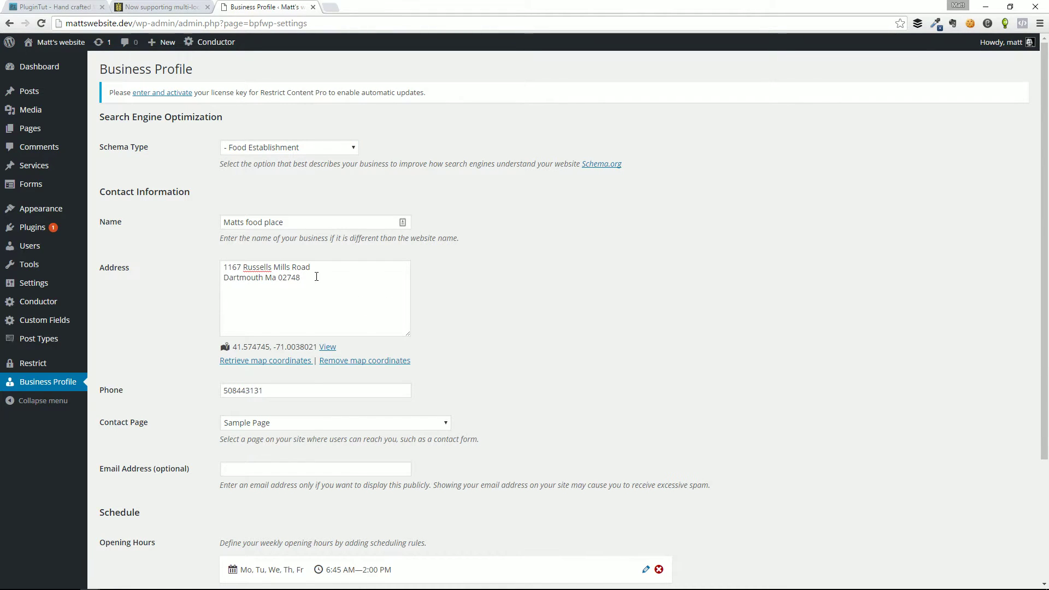
- Open the weekly Mon–Fri 6:45 AM–2:00 PM opening-hours rule for editing
scroll(322, 276, "down", 2)
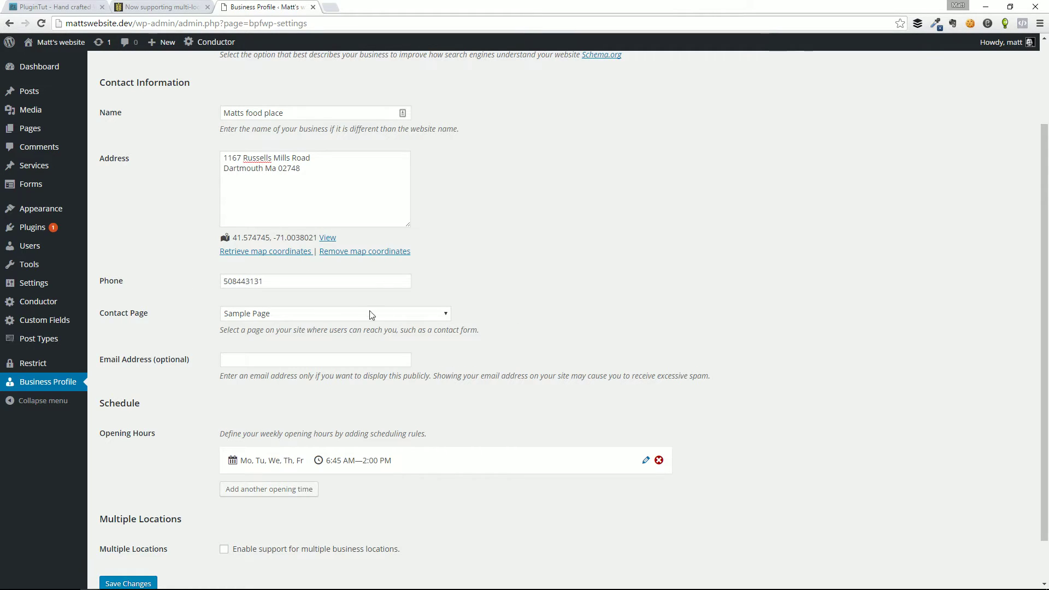
scroll(465, 317, "down", 2)
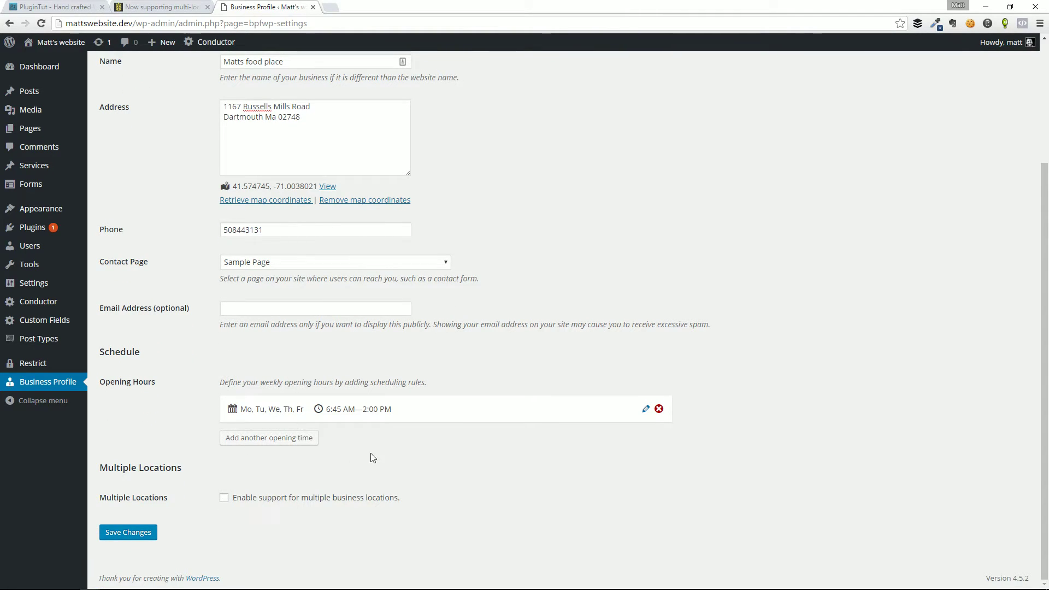
left_click(644, 410)
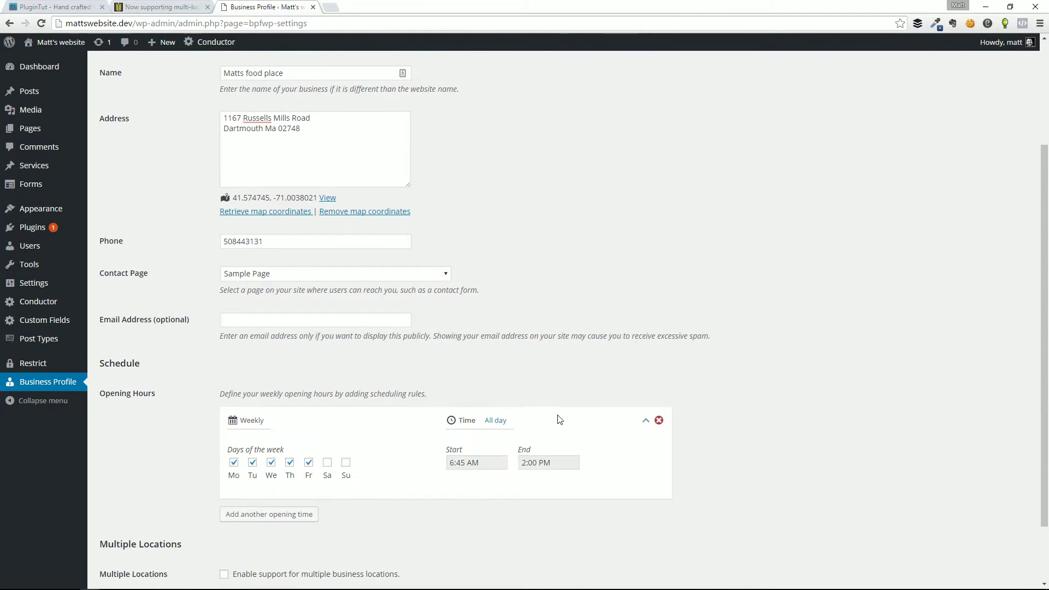
- Tick 'Enable support for multiple business locations' and save the Business Profile settings
scroll(405, 394, "down", 2)
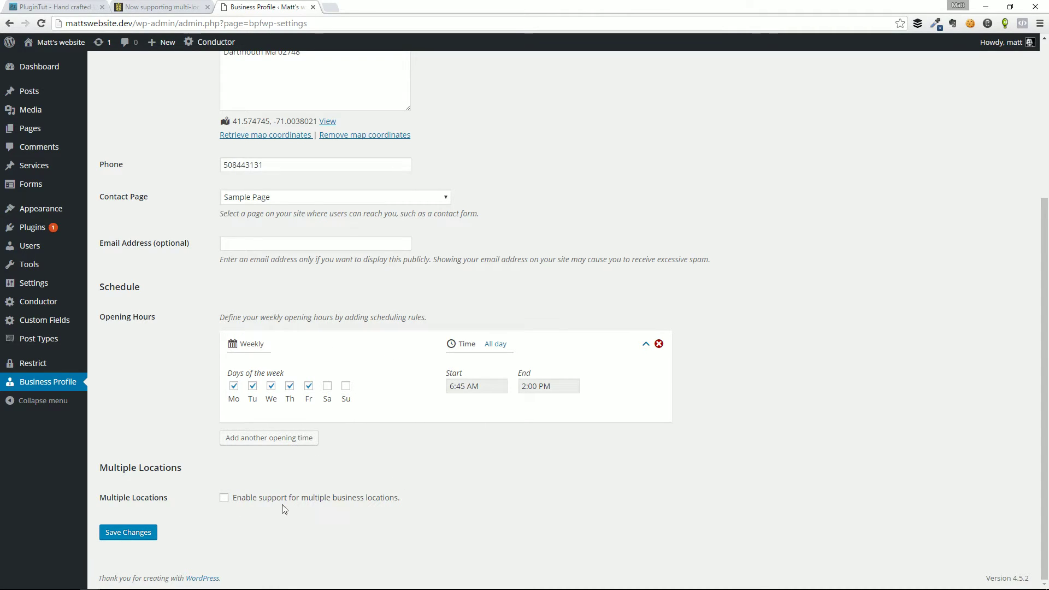
left_click(224, 498)
left_click(145, 530)
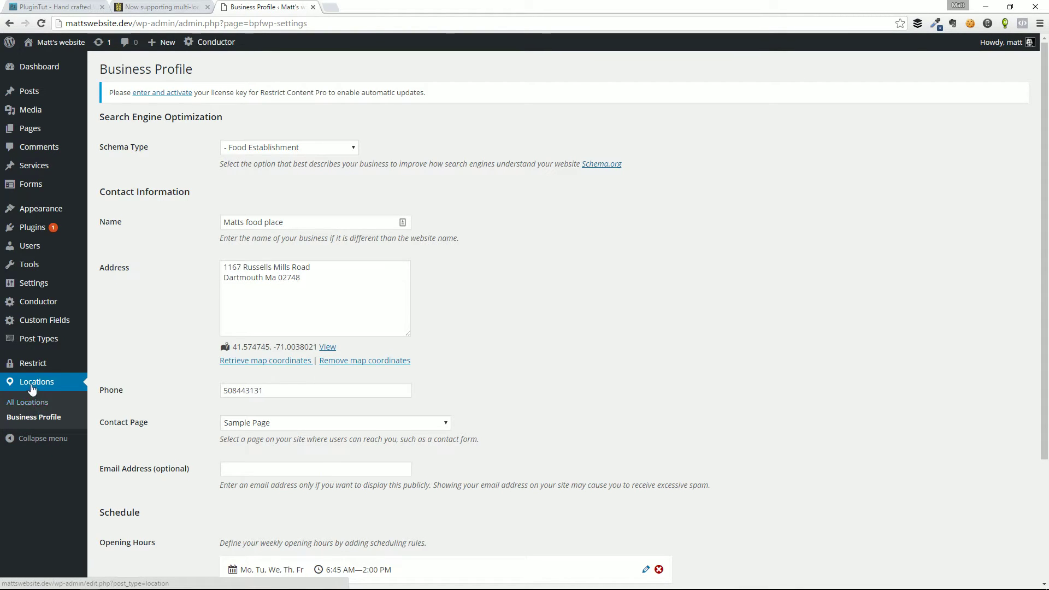
- From All Locations, open the second location's Edit Location form
left_click(34, 404)
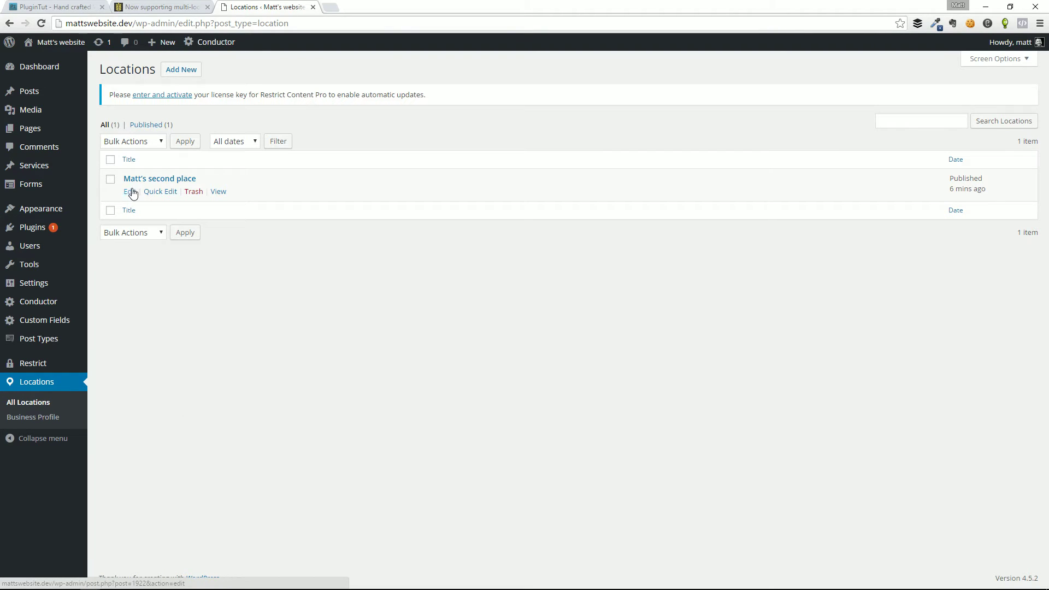
left_click(130, 194)
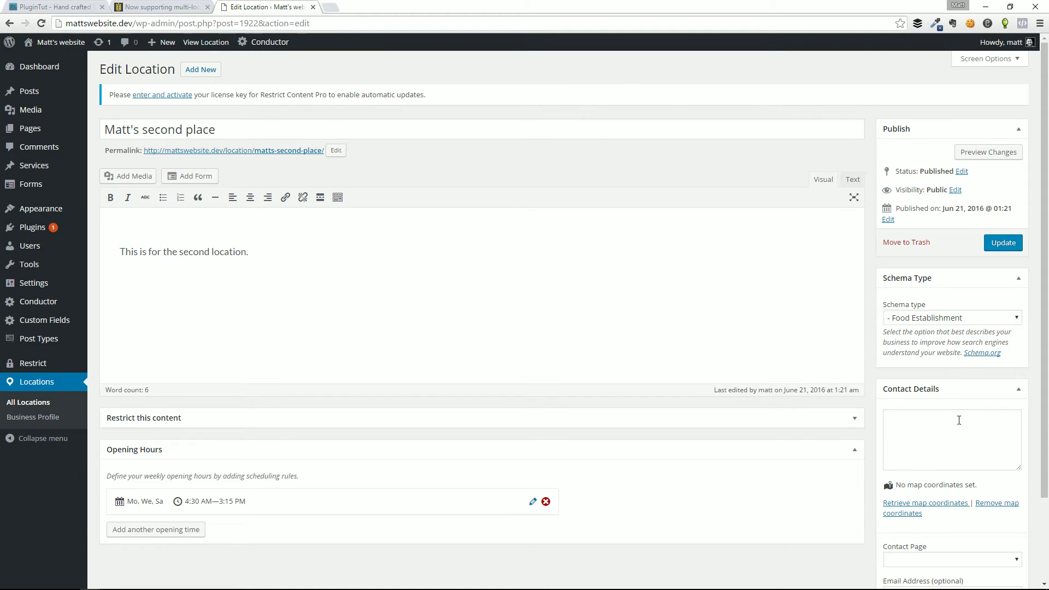
scroll(958, 421, "down", 2)
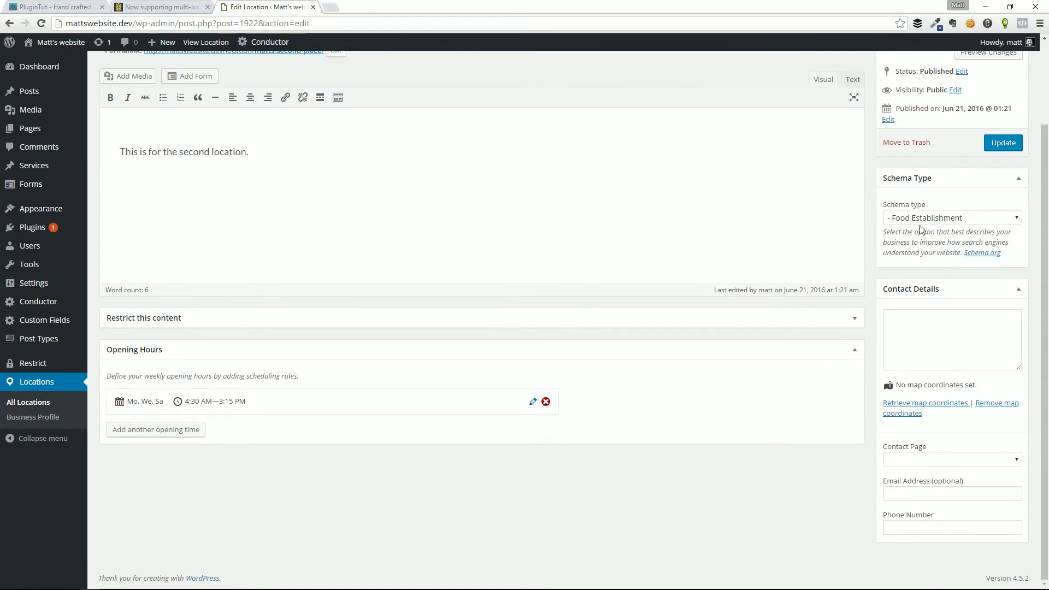
- Review the location's details, then go to the Appearance > Widgets page
left_click(54, 418)
scroll(428, 440, "up", 3)
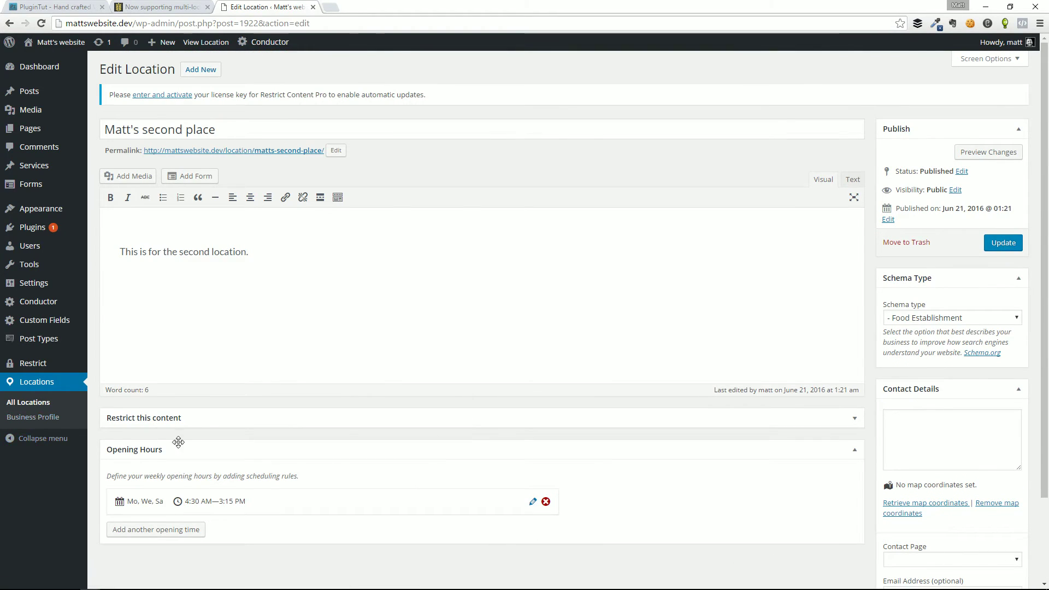
mouse_move(68, 213)
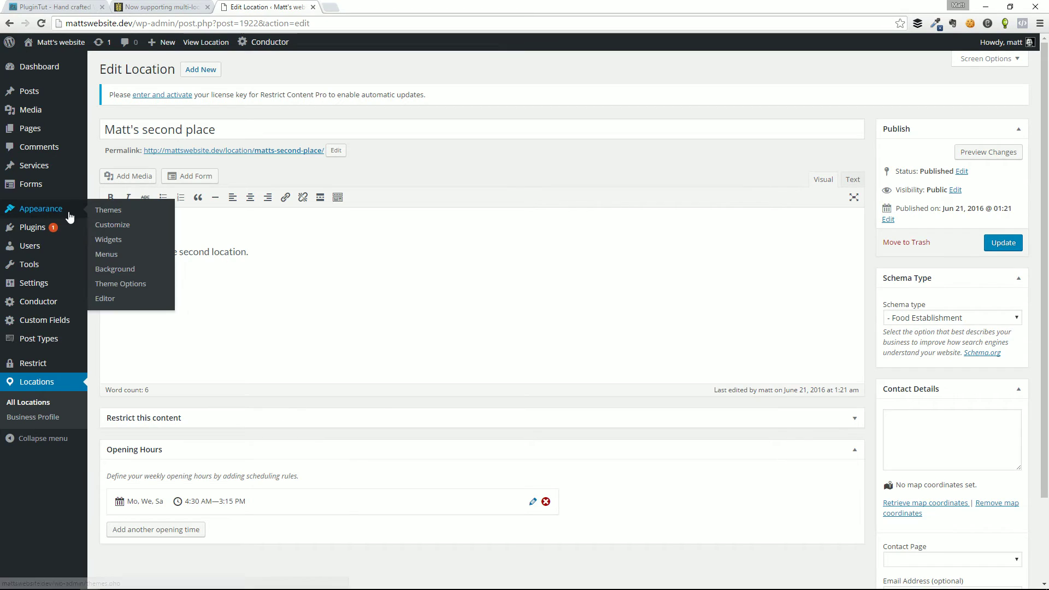
left_click(128, 244)
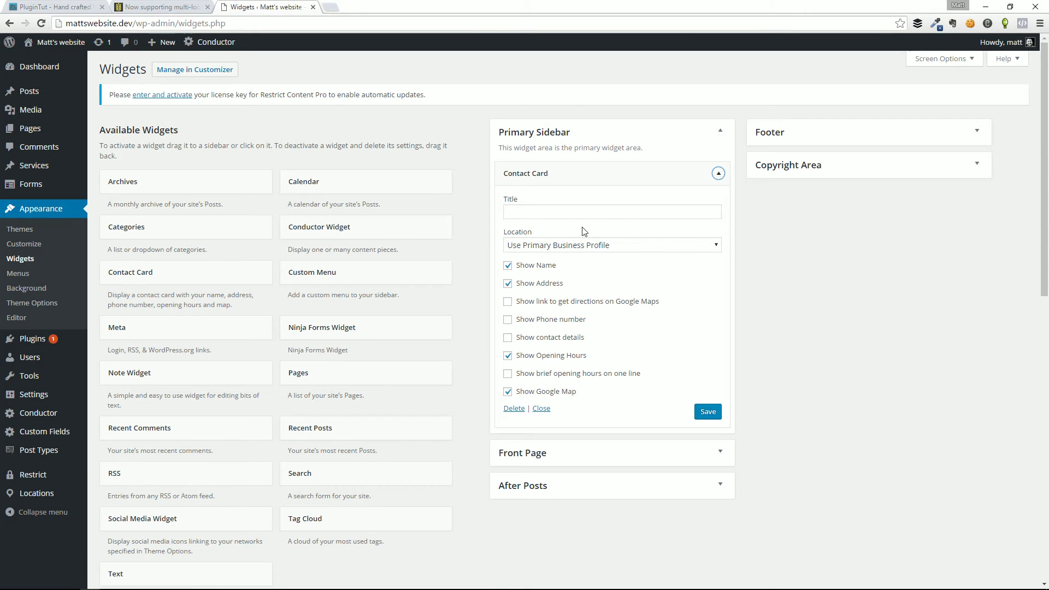
- Keep the Contact Card widget's location as the Primary Business Profile and save it
left_click(544, 247)
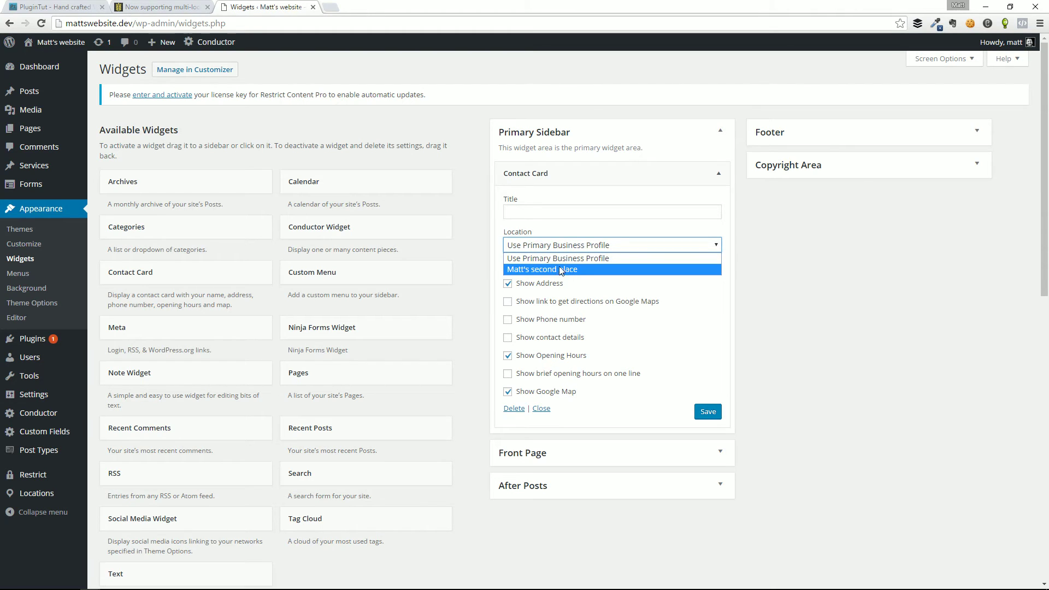
left_click(817, 294)
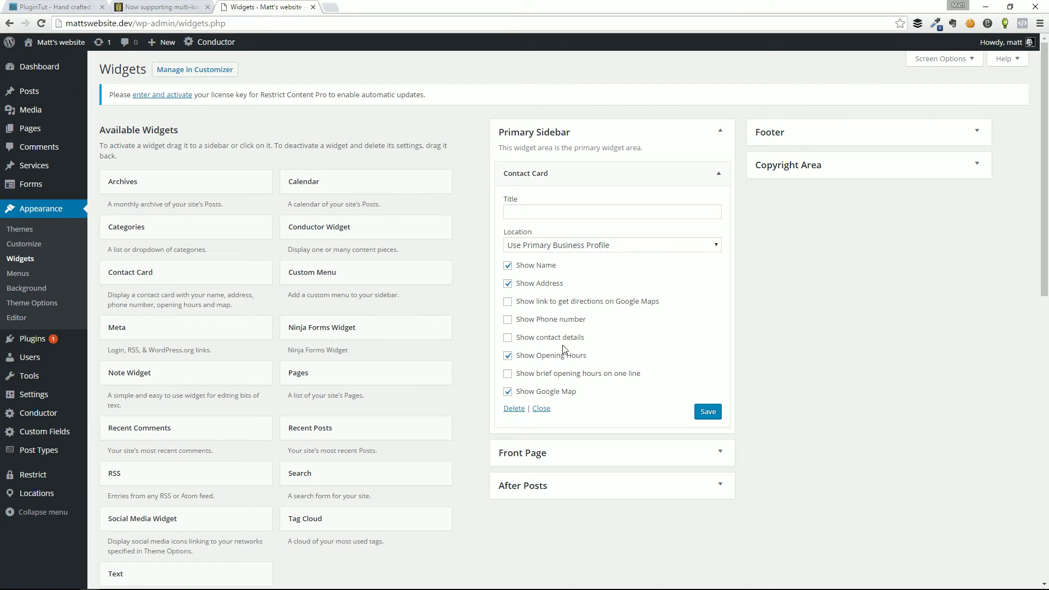
left_click(709, 413)
- Collapse the widget and view the live site in a new tab
left_click(719, 173)
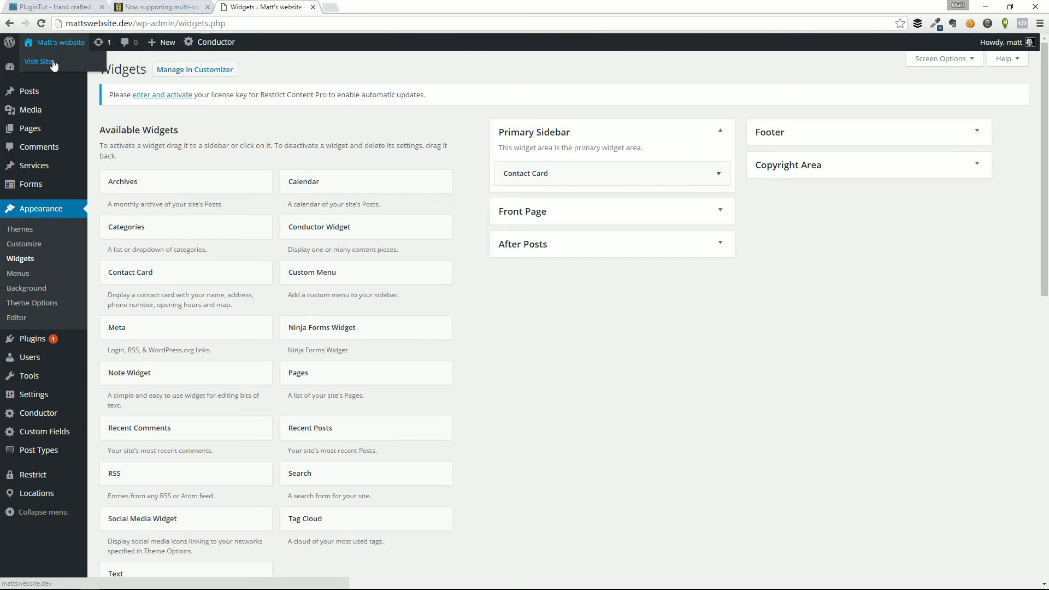
middle_click(53, 64)
left_click(342, 7)
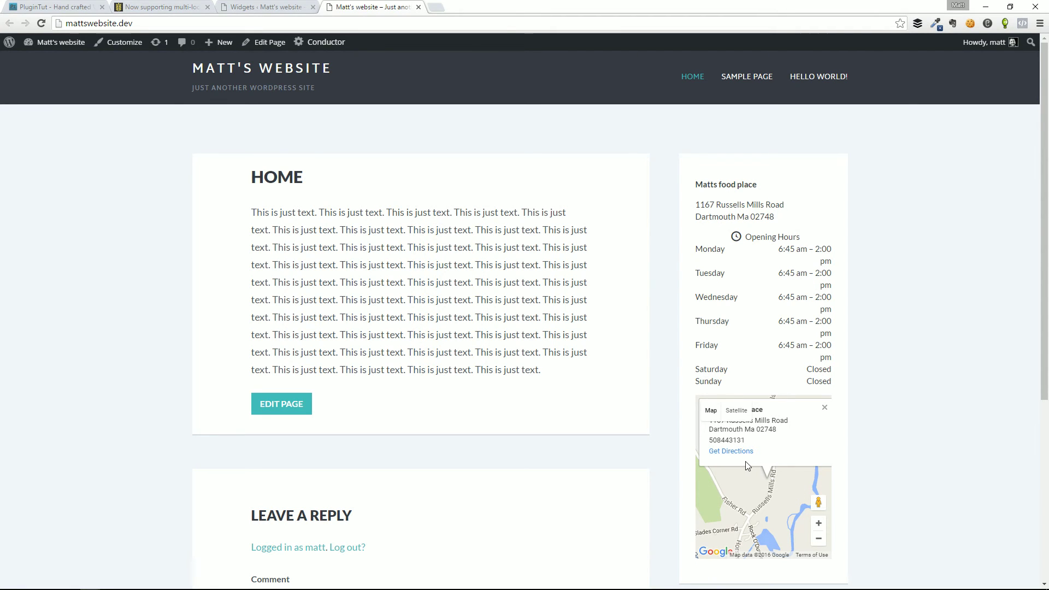
- Turn on Show Google Map and turn off Show Opening Hours in the Contact Card widget, then save
left_click(257, 6)
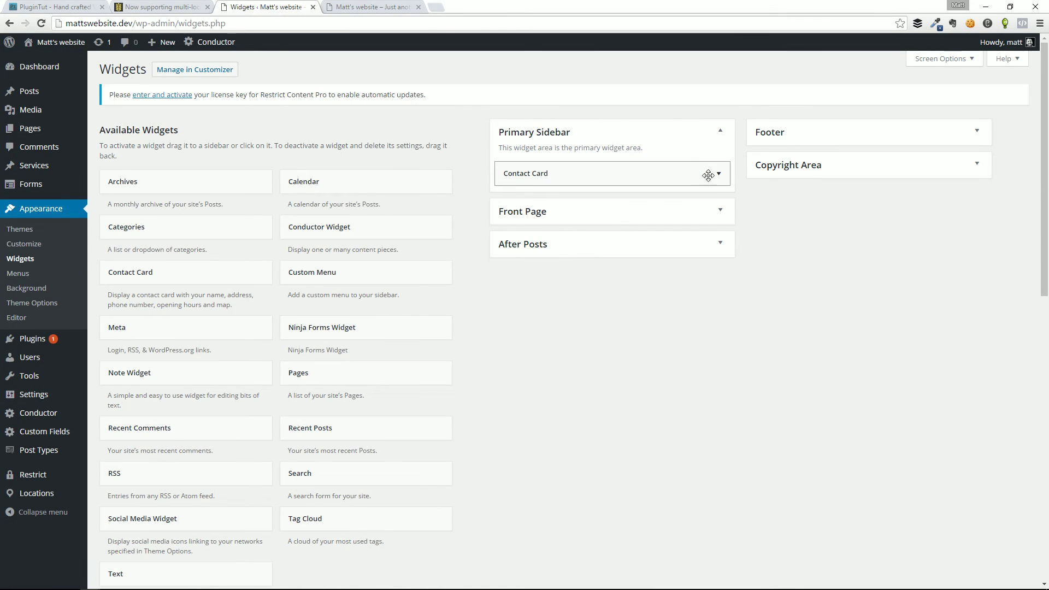
left_click(708, 174)
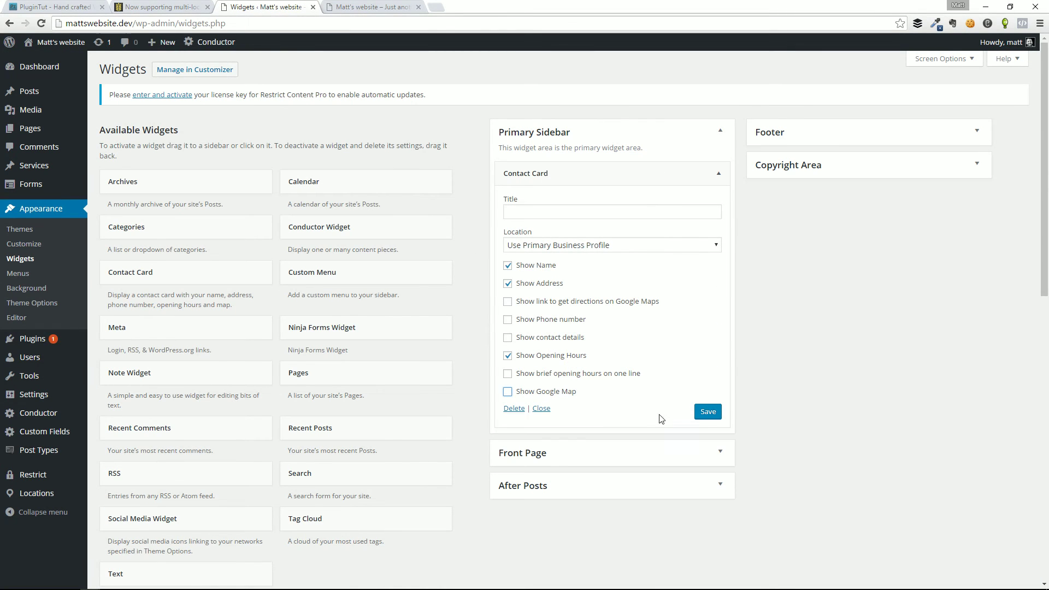
left_click(543, 392)
left_click(543, 357)
left_click(708, 412)
- Reload the live site to check the updated card, then return to the announcement article
left_click(364, 7)
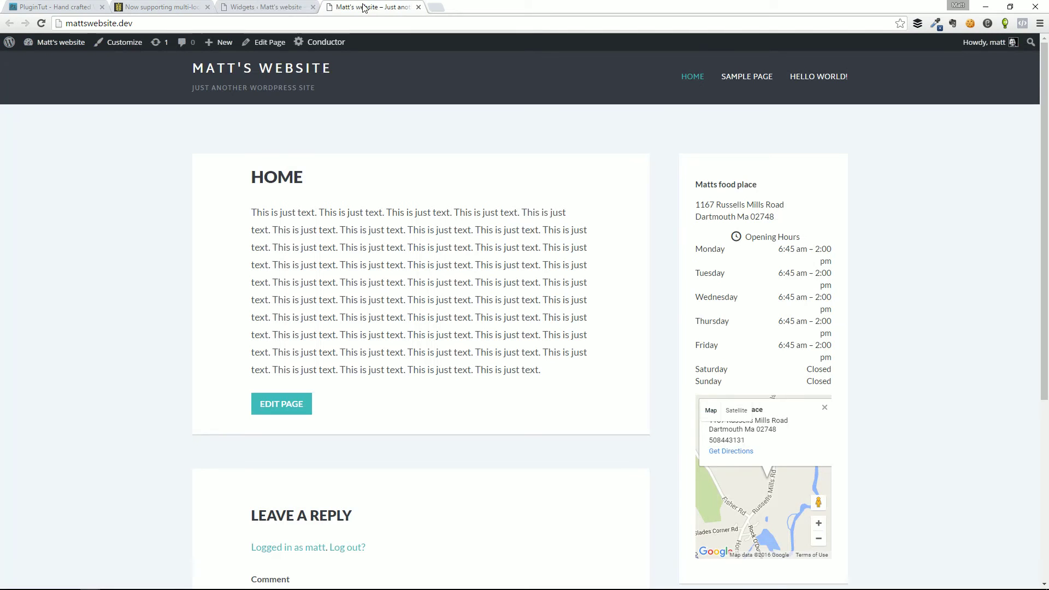
key("F5")
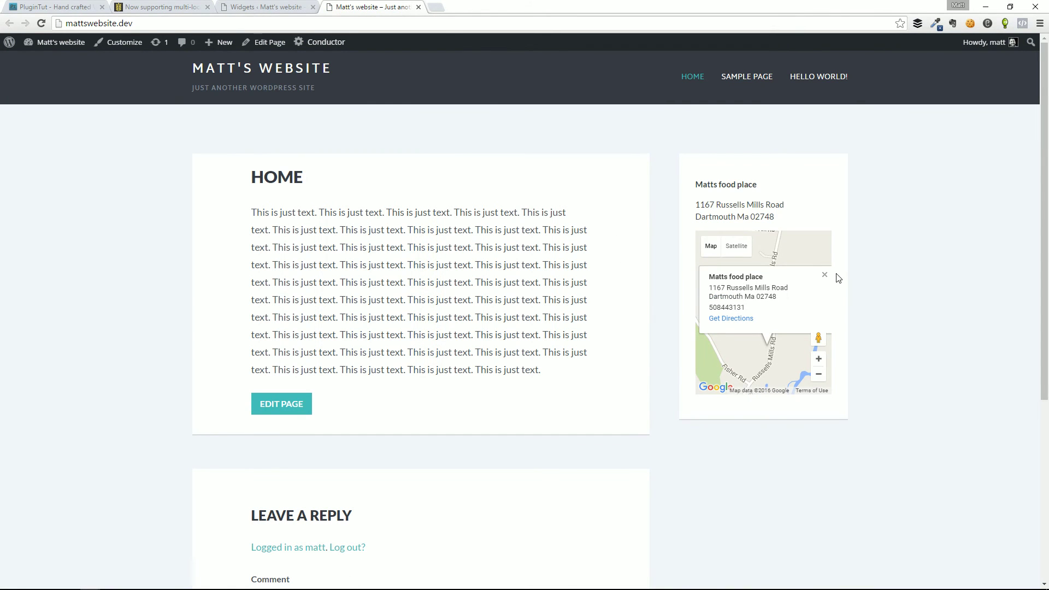
left_click(825, 274)
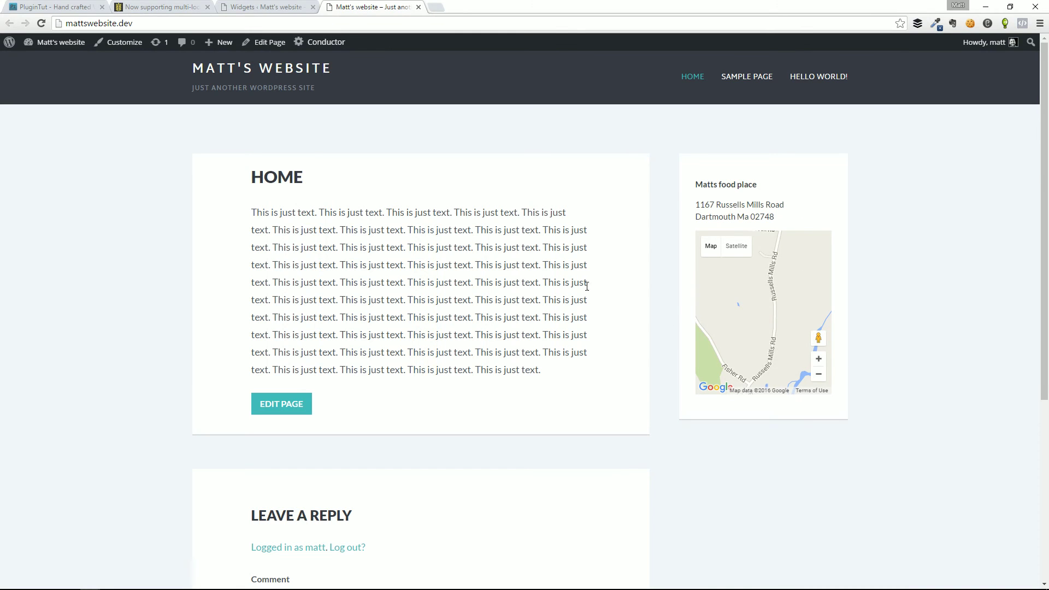
left_click(154, 8)
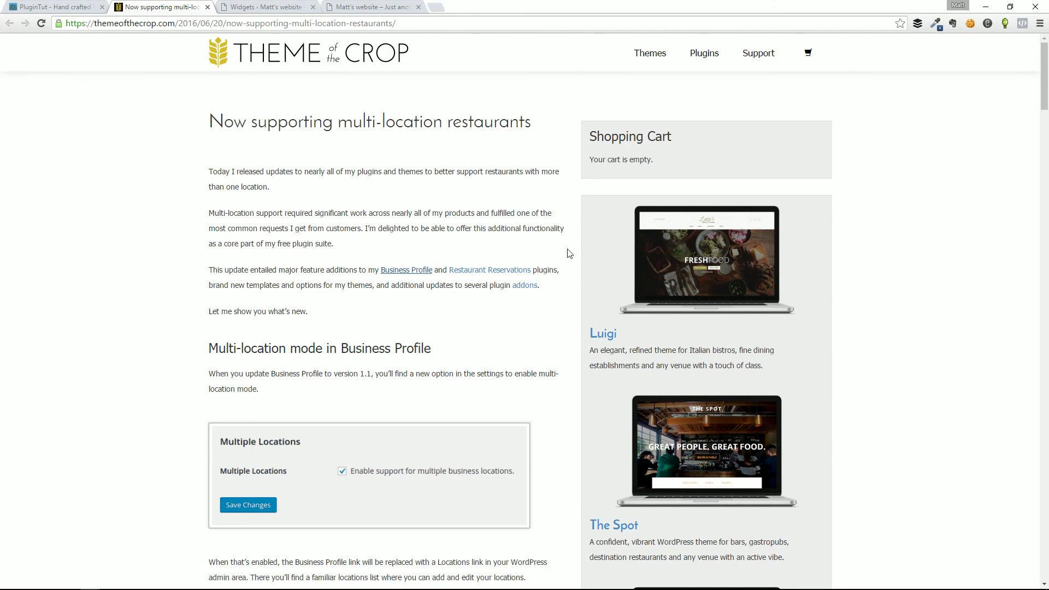
- Scroll through the multi-location restaurants article, then move to the PluginTut home page
scroll(590, 240, "down", 13)
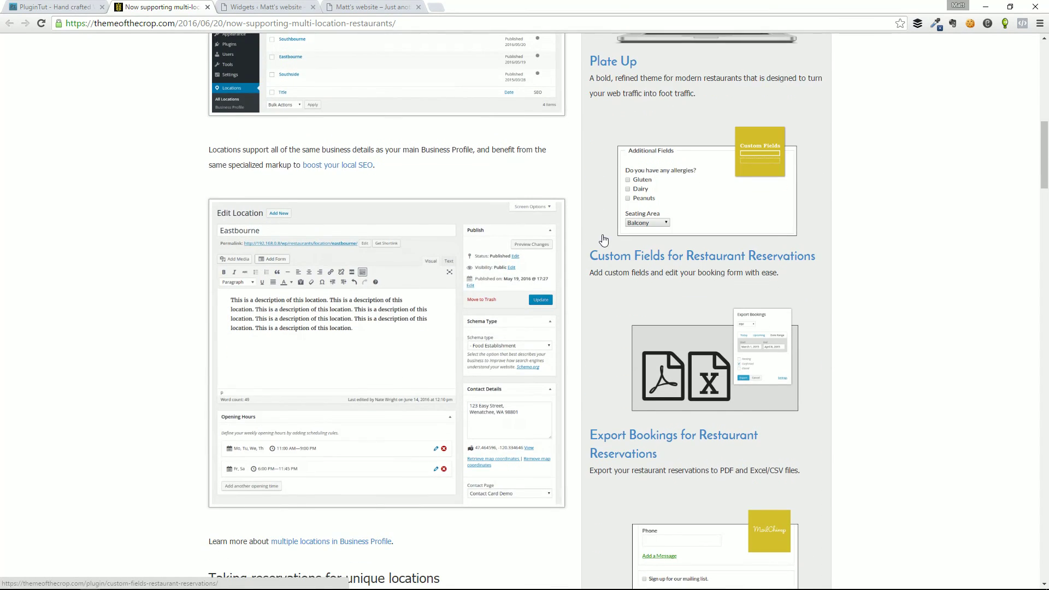
scroll(543, 246, "down", 3)
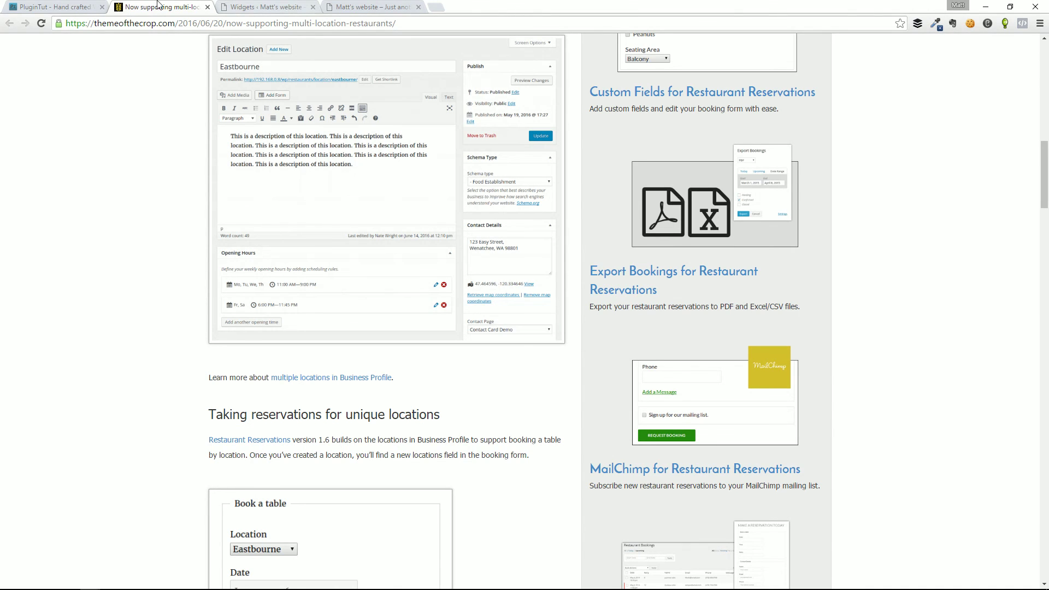
left_click(88, 6)
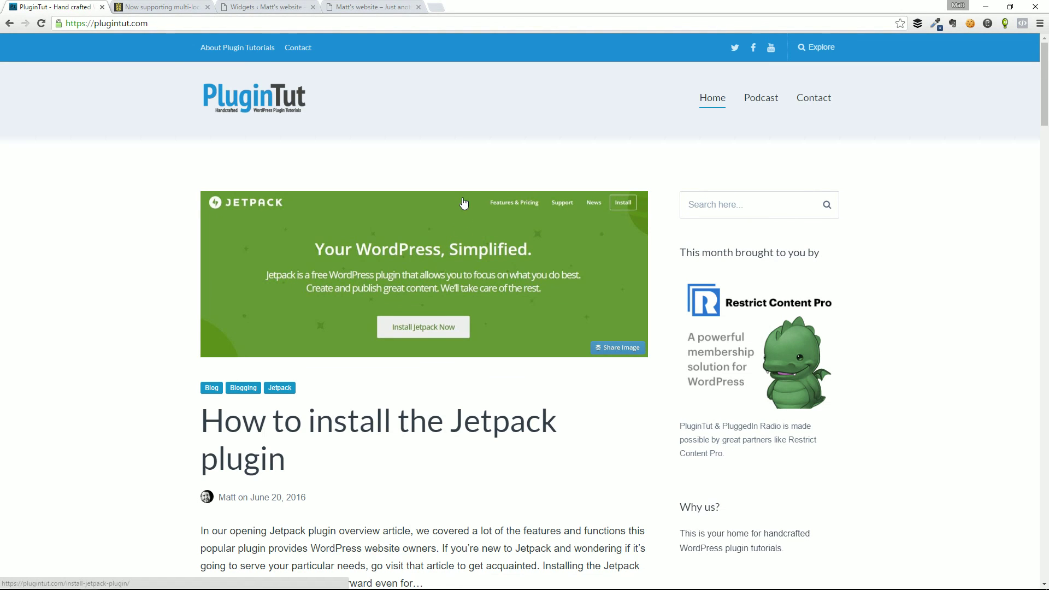